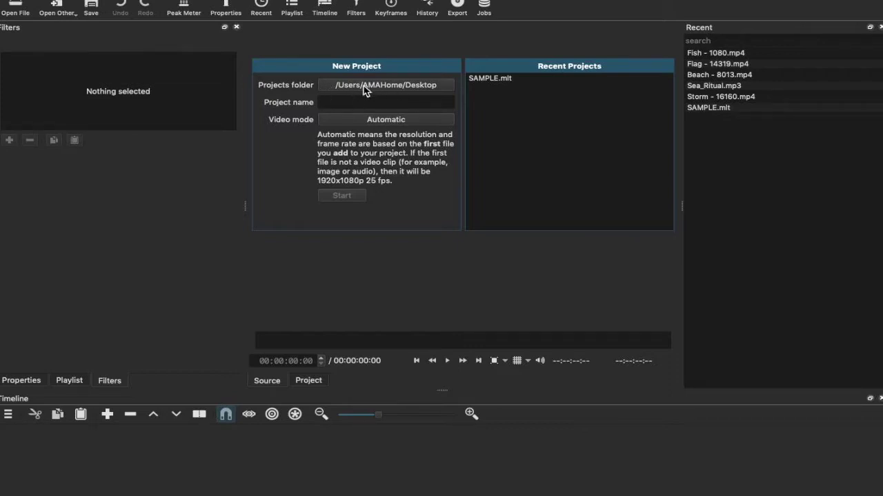
Step: Name the new project GREEN SCREEN and start it
{"action": "left_click", "coordinate": [358, 102]}
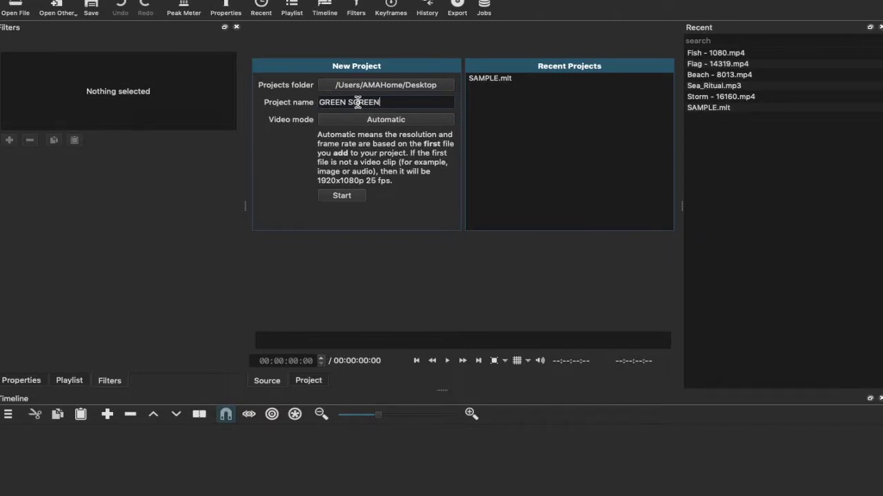
{"action": "left_click", "coordinate": [339, 196]}
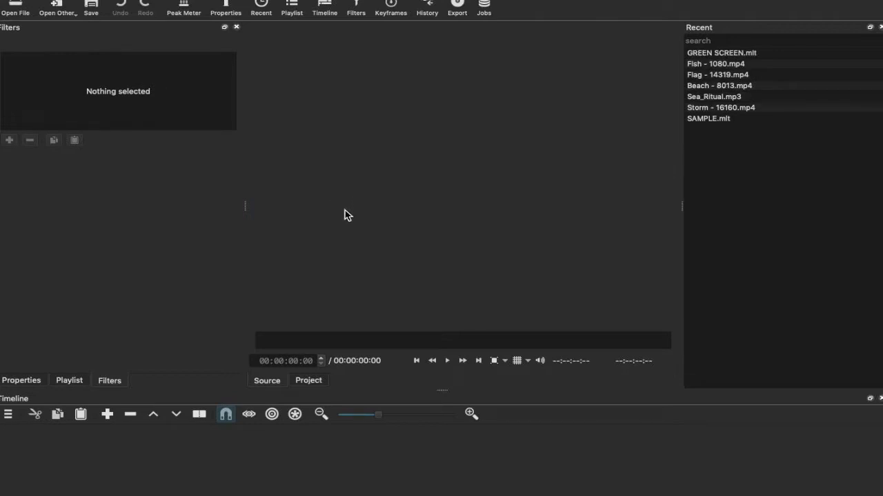
Step: Add a video track and import Flag - 14318.mp4 and Flag - 14317.mp4 from Downloads
{"action": "left_click", "coordinate": [8, 415]}
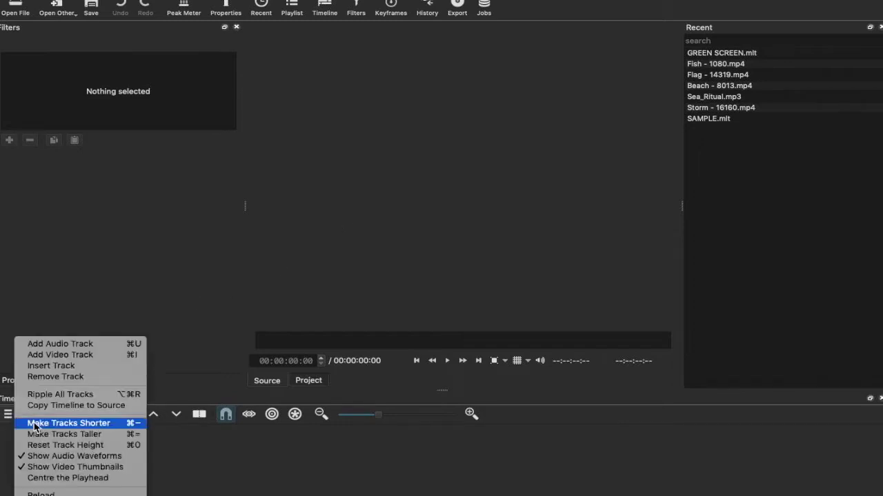
{"action": "left_click", "coordinate": [61, 355]}
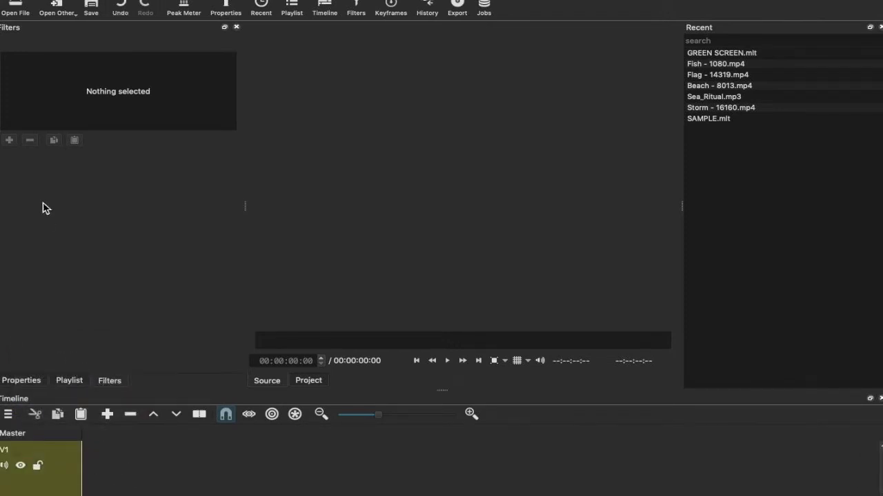
{"action": "left_click", "coordinate": [28, 14]}
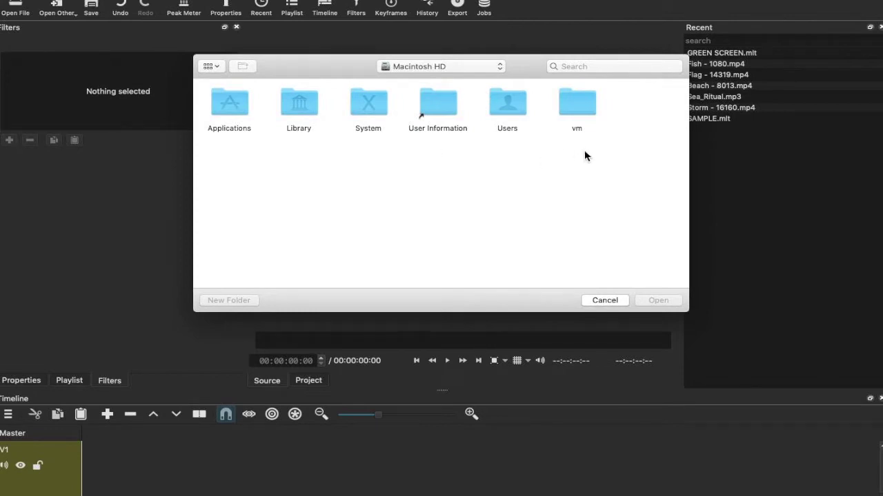
{"action": "left_click", "coordinate": [490, 67]}
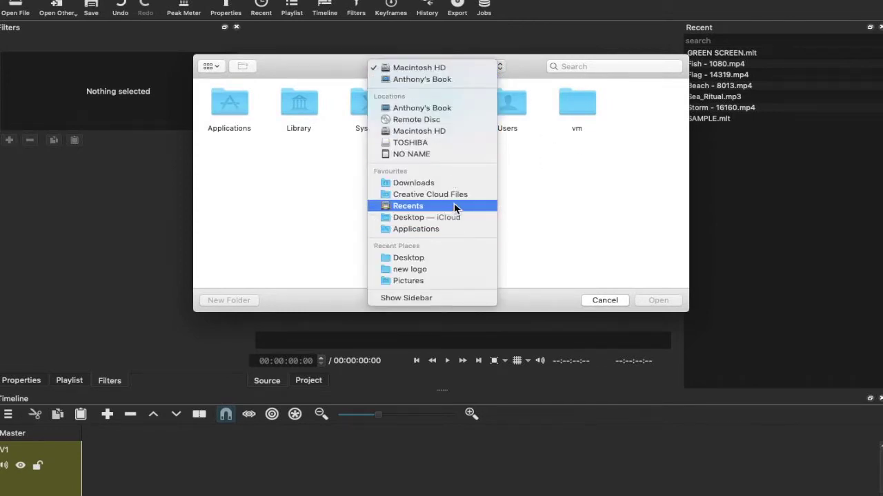
{"action": "key", "text": "Escape"}
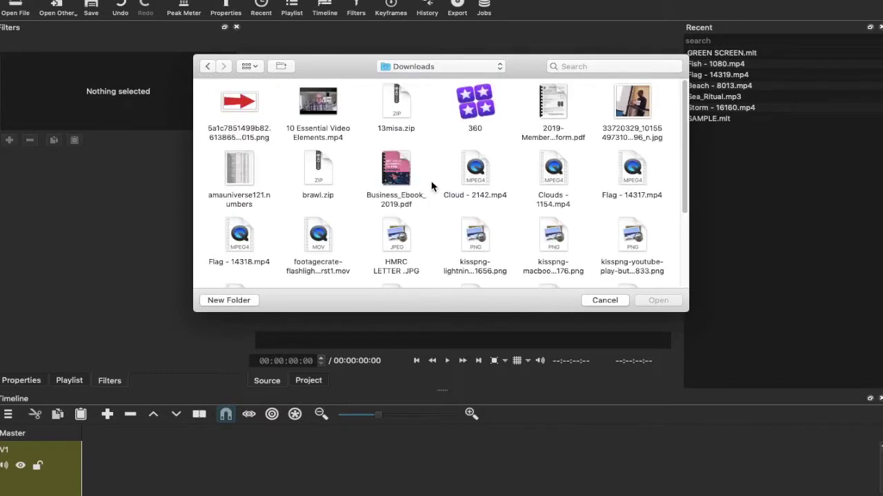
{"action": "scroll", "coordinate": [428, 190], "scroll_direction": "down", "scroll_amount": 5}
{"action": "scroll", "coordinate": [429, 186], "scroll_direction": "up", "scroll_amount": 8}
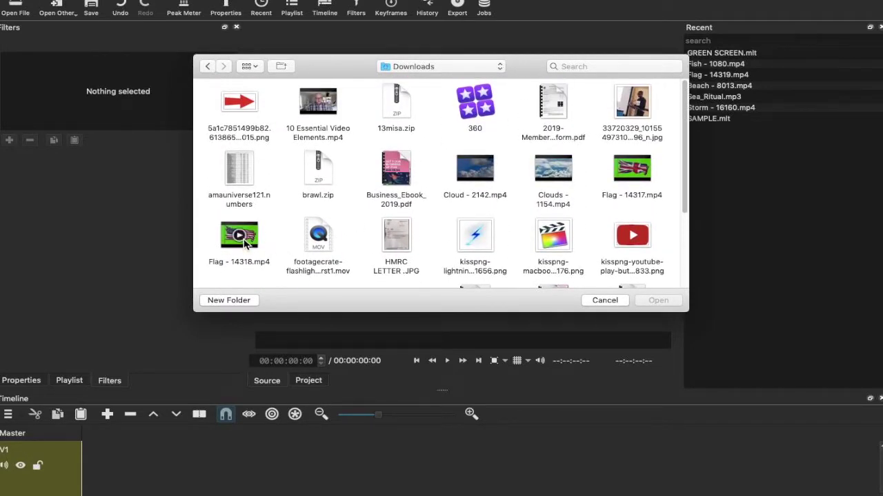
{"action": "left_click_drag", "start_coordinate": [245, 241], "coordinate": [593, 173]}
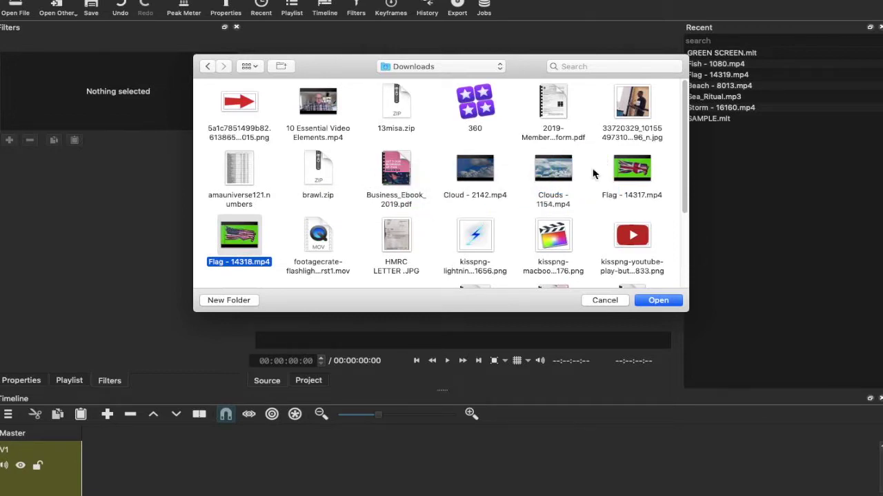
{"action": "left_click", "coordinate": [639, 183], "text": "super"}
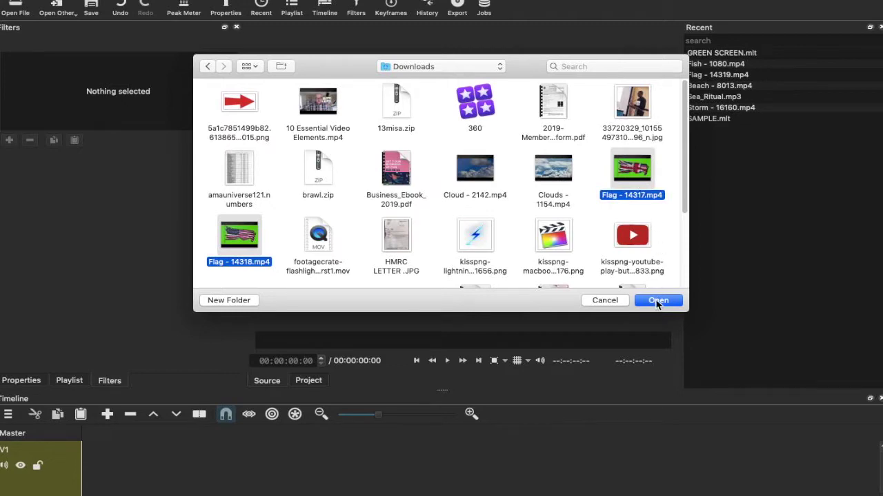
{"action": "left_click", "coordinate": [657, 305]}
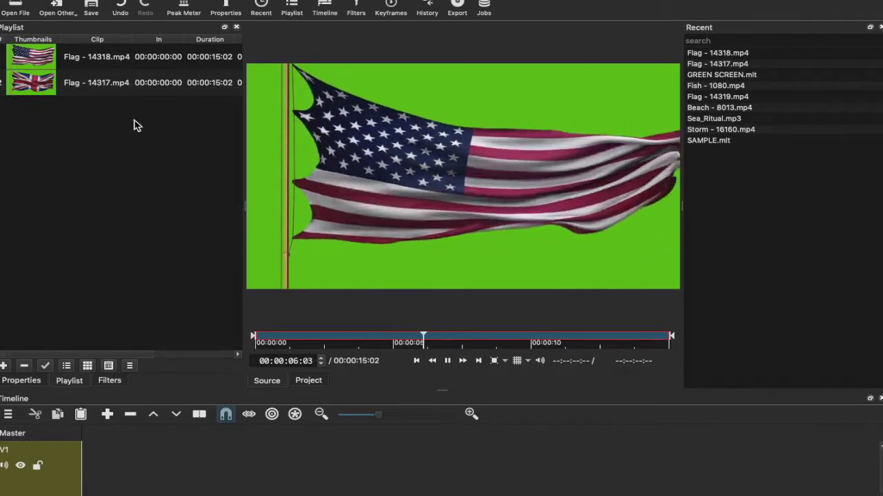
Step: Preview the UK flag clip Flag - 14317.mp4 and add a second video track
{"action": "left_click", "coordinate": [58, 90]}
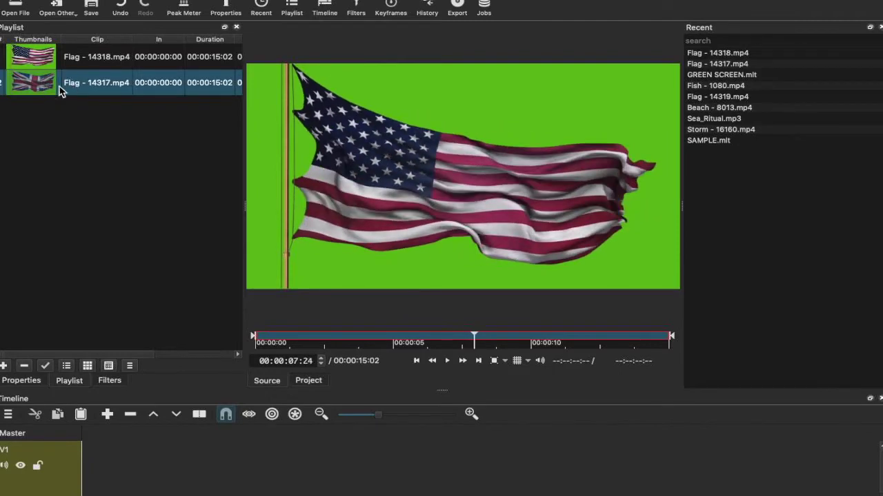
{"action": "double_click", "coordinate": [41, 88]}
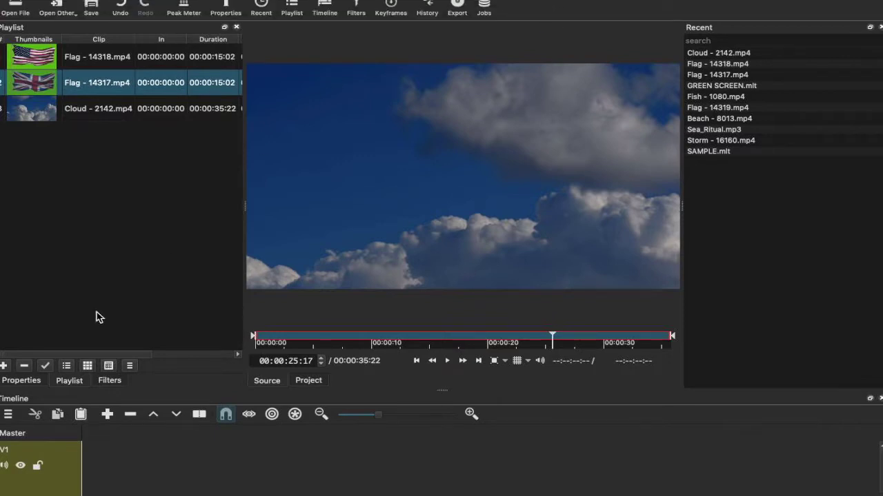
{"action": "left_click", "coordinate": [7, 414]}
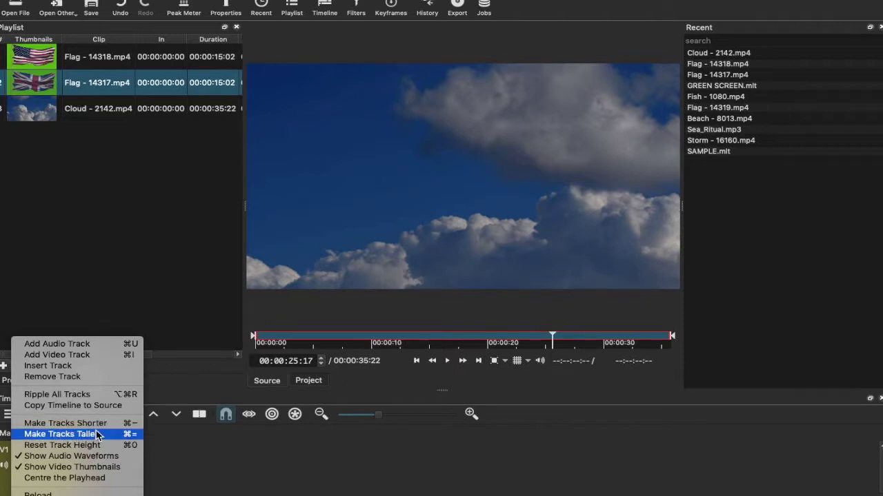
{"action": "left_click", "coordinate": [86, 355]}
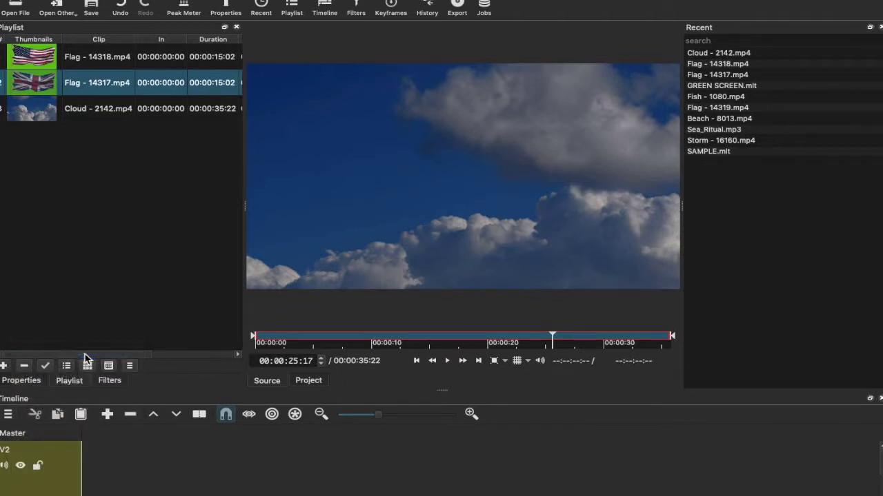
Step: Place Cloud - 2142.mp4 on track V1 and add an empty video track above it
{"action": "scroll", "coordinate": [140, 493], "scroll_direction": "down", "scroll_amount": 2}
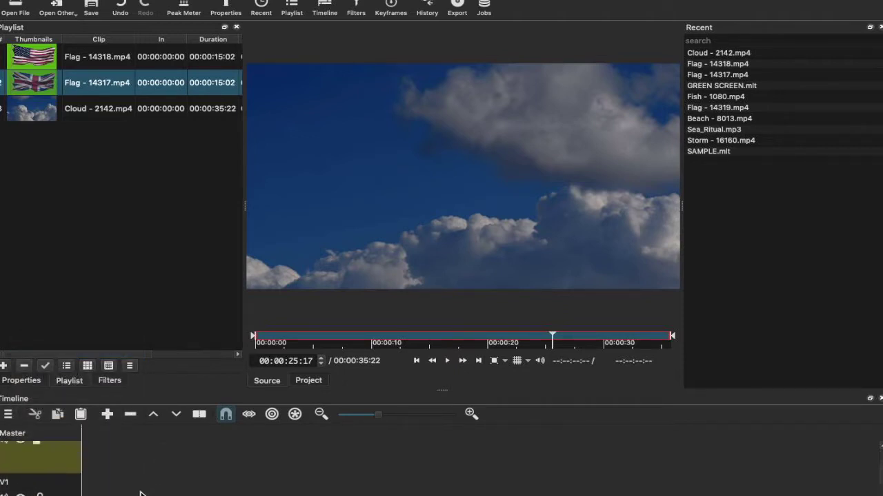
{"action": "scroll", "coordinate": [140, 493], "scroll_direction": "up", "scroll_amount": 2}
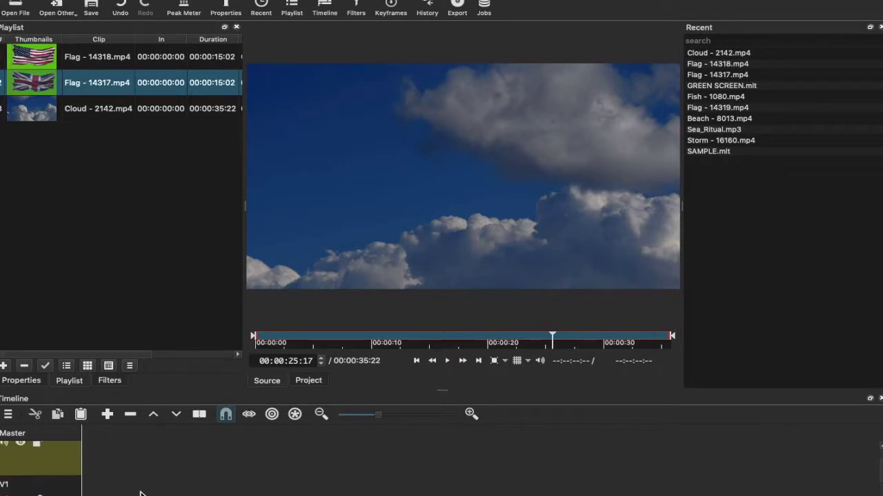
{"action": "scroll", "coordinate": [140, 493], "scroll_direction": "down", "scroll_amount": 2}
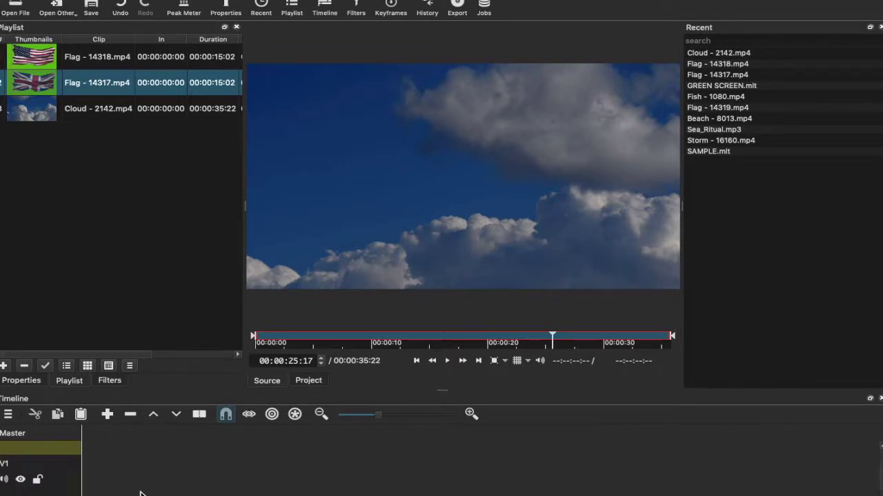
{"action": "scroll", "coordinate": [140, 493], "scroll_direction": "down", "scroll_amount": 2}
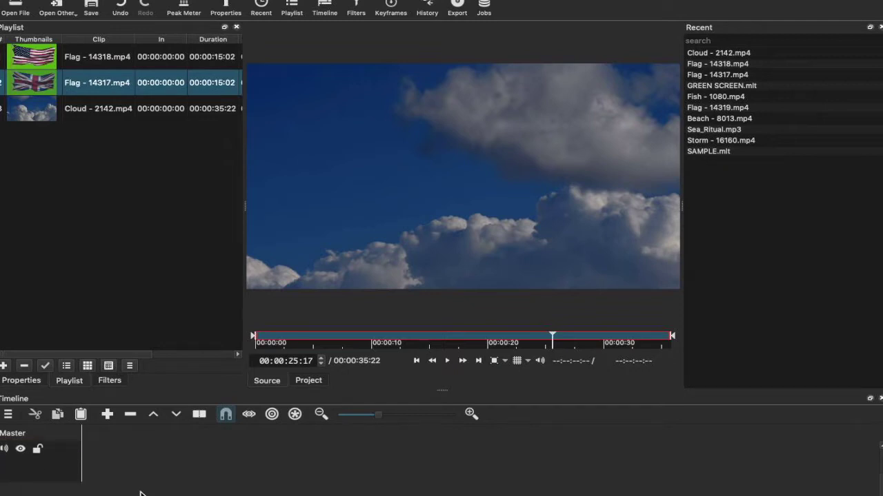
{"action": "left_click_drag", "start_coordinate": [32, 119], "coordinate": [132, 467]}
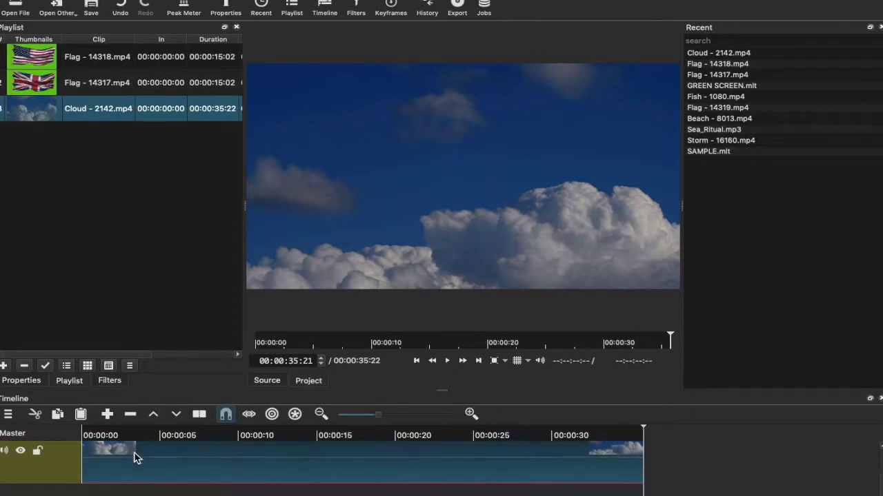
{"action": "key", "text": "ctrl+i"}
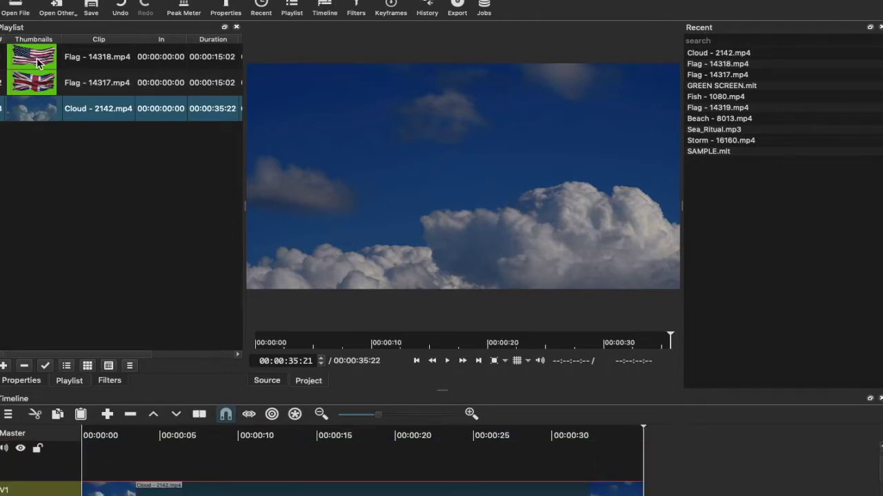
Step: Put the US and UK flag clips on V2, butted together from 00:00:00
{"action": "left_click_drag", "start_coordinate": [37, 62], "coordinate": [182, 471]}
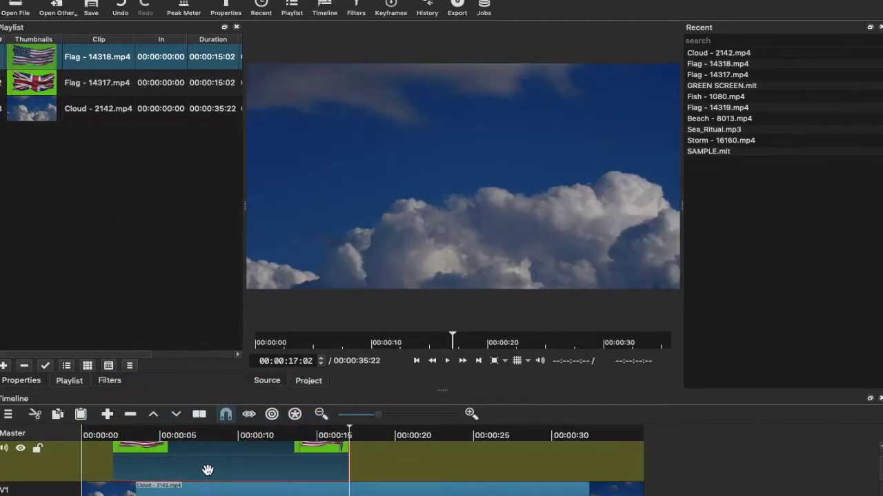
{"action": "left_click_drag", "start_coordinate": [30, 90], "coordinate": [388, 465]}
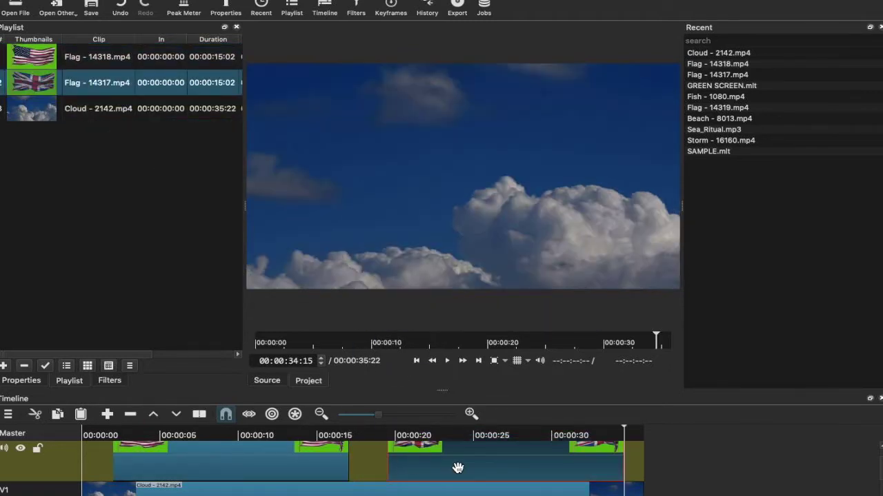
{"action": "left_click_drag", "start_coordinate": [483, 459], "coordinate": [431, 460]}
{"action": "scroll", "coordinate": [410, 475], "scroll_direction": "up", "scroll_amount": 1}
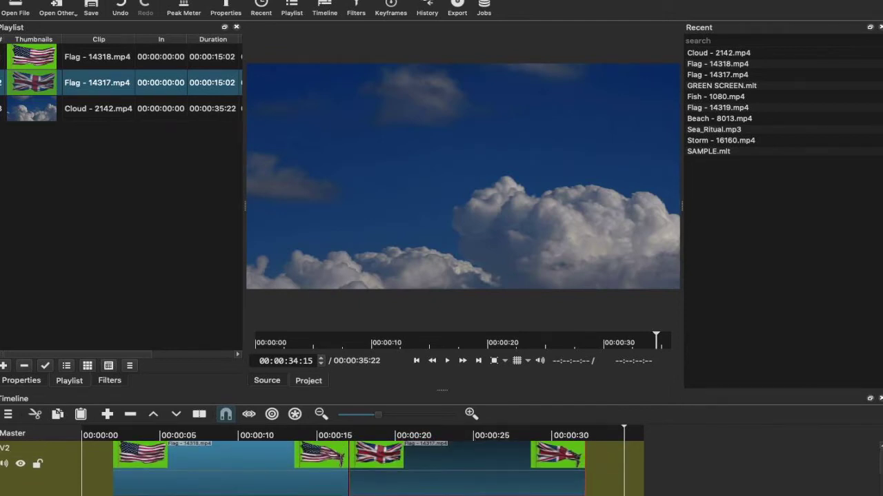
{"action": "left_click_drag", "start_coordinate": [146, 479], "coordinate": [108, 477]}
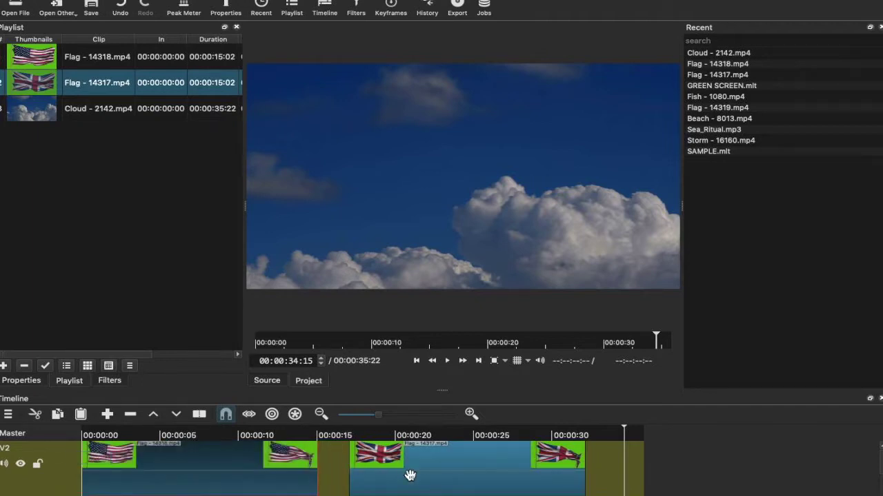
{"action": "left_click_drag", "start_coordinate": [442, 465], "coordinate": [403, 467]}
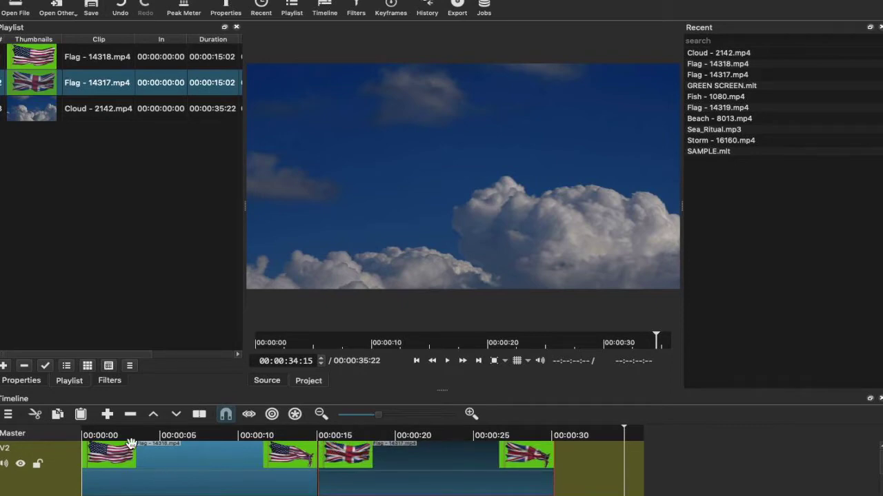
{"action": "left_click", "coordinate": [93, 437]}
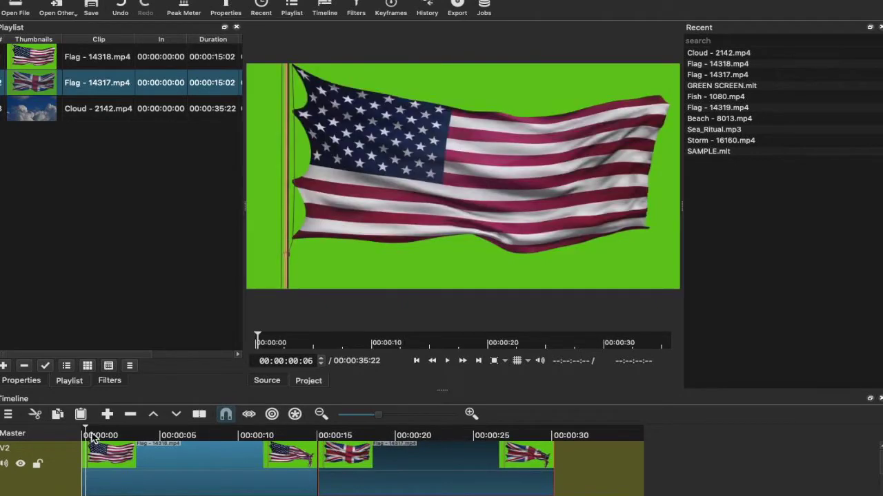
Step: Play the sequence, stop partway into the UK flag clip and step one frame forward
{"action": "key", "text": "space"}
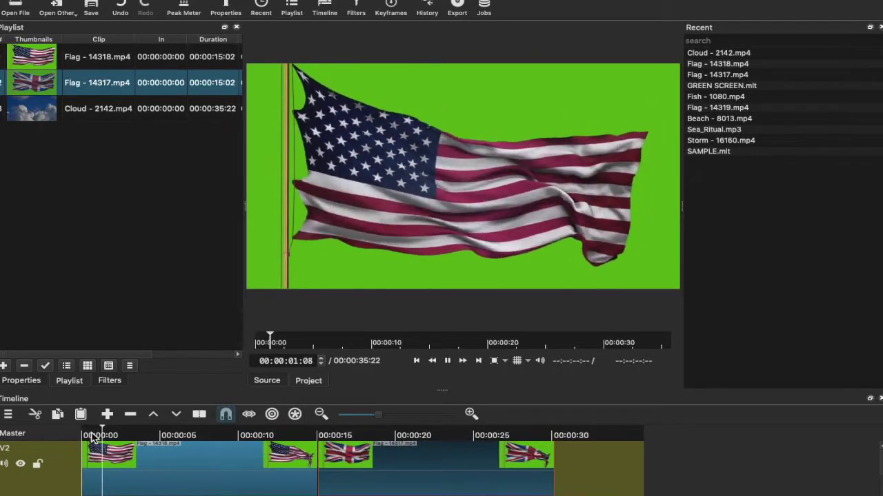
{"action": "left_click", "coordinate": [341, 436]}
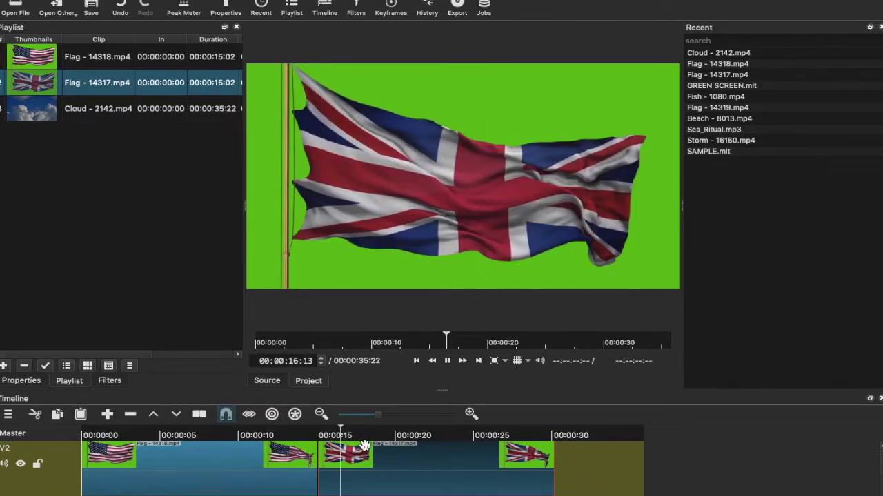
{"action": "key", "text": "space"}
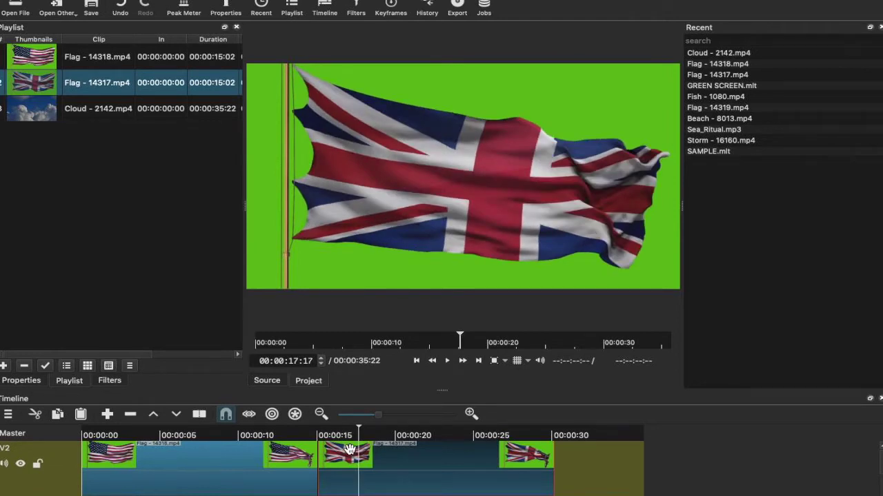
{"action": "key", "text": "Right"}
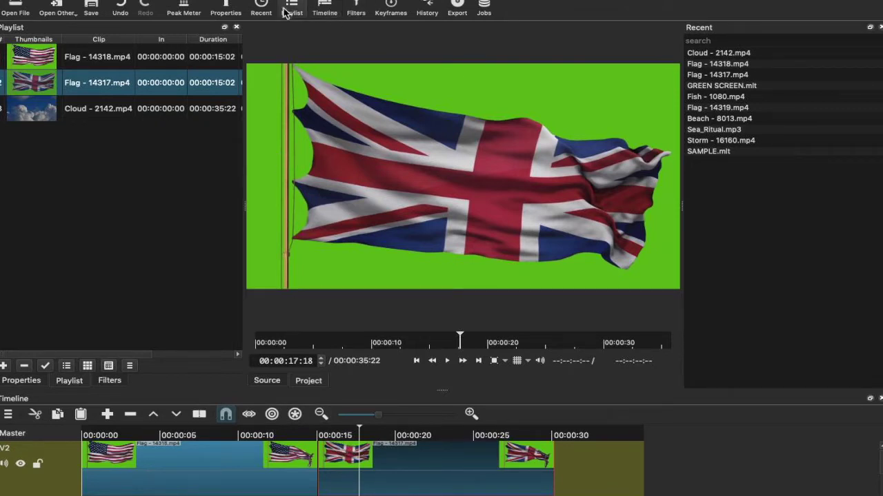
{"action": "left_click", "coordinate": [356, 7]}
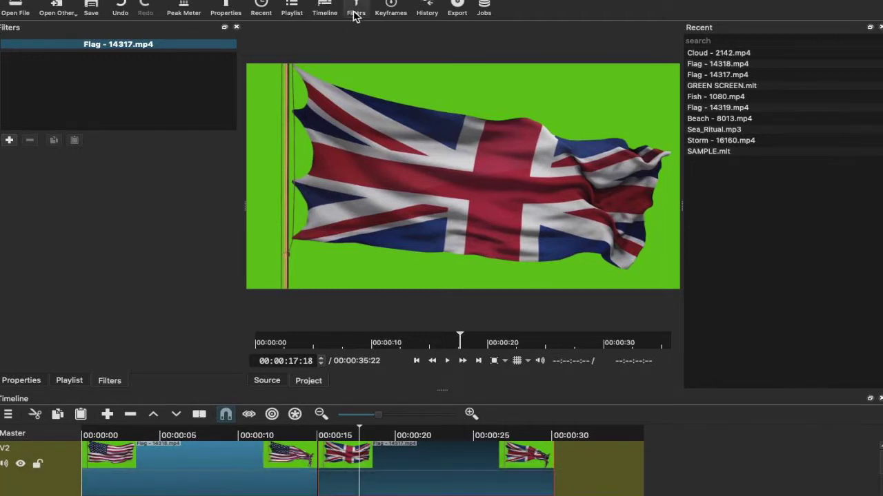
Step: Apply the Chroma Key: Simple video filter to Flag - 14317.mp4
{"action": "left_click", "coordinate": [9, 143]}
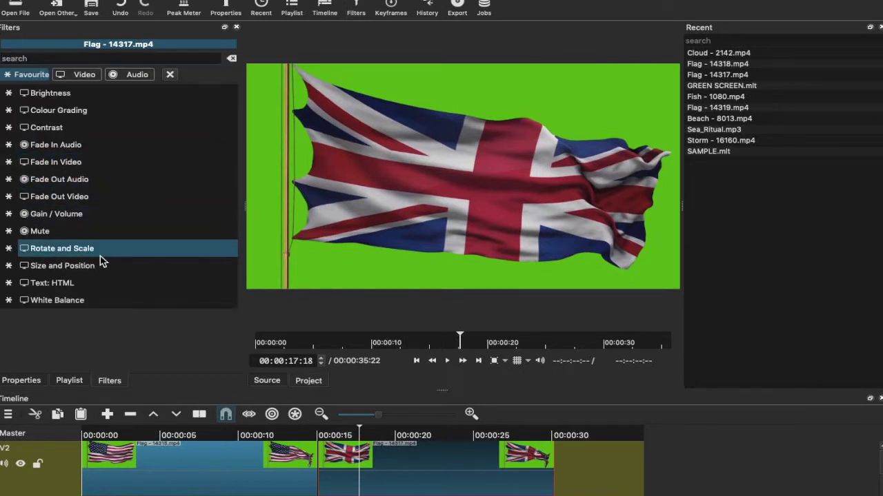
{"action": "left_click", "coordinate": [81, 79]}
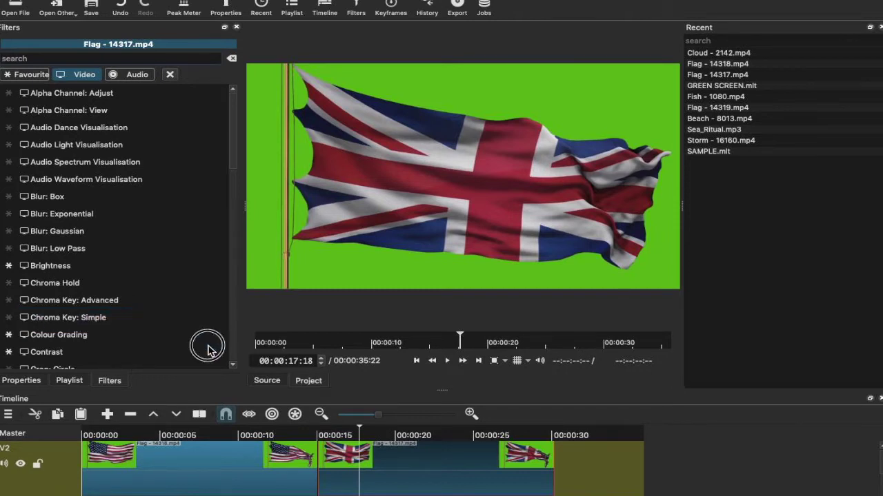
{"action": "left_click", "coordinate": [69, 321]}
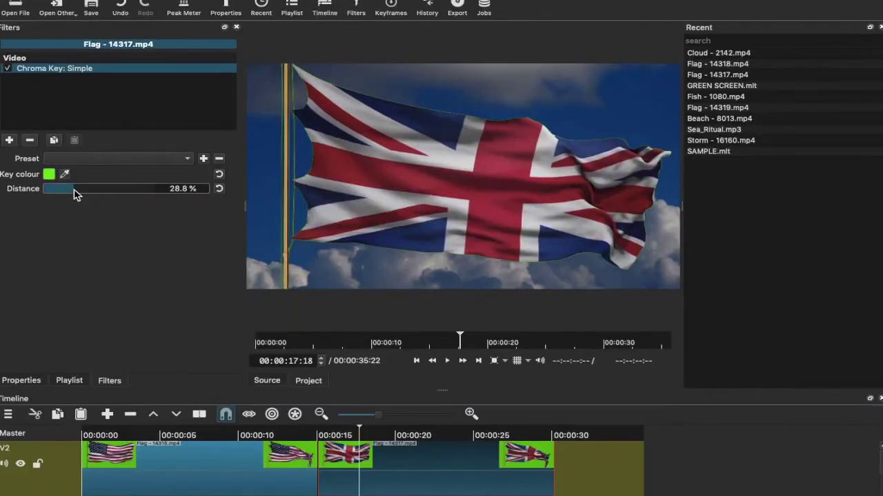
Step: Raise the UK flag's key distance to 36.3 % and play back to check it
{"action": "left_click_drag", "start_coordinate": [75, 194], "coordinate": [84, 192]}
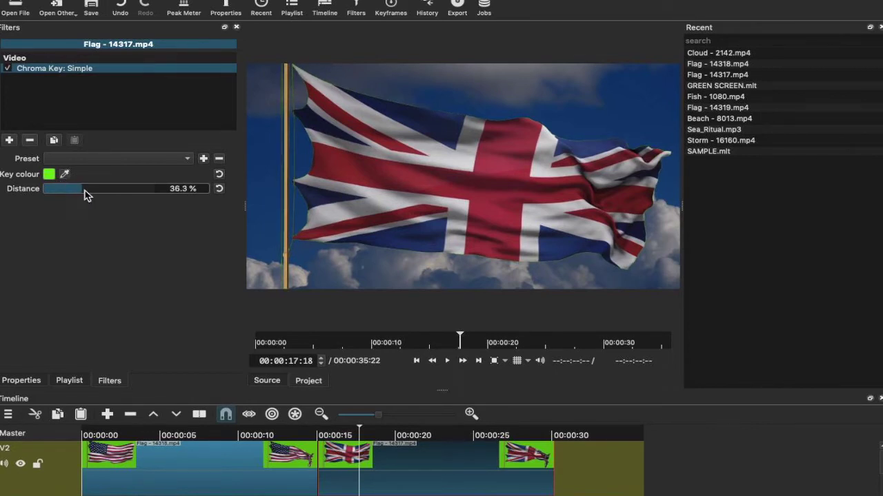
{"action": "left_click", "coordinate": [327, 434]}
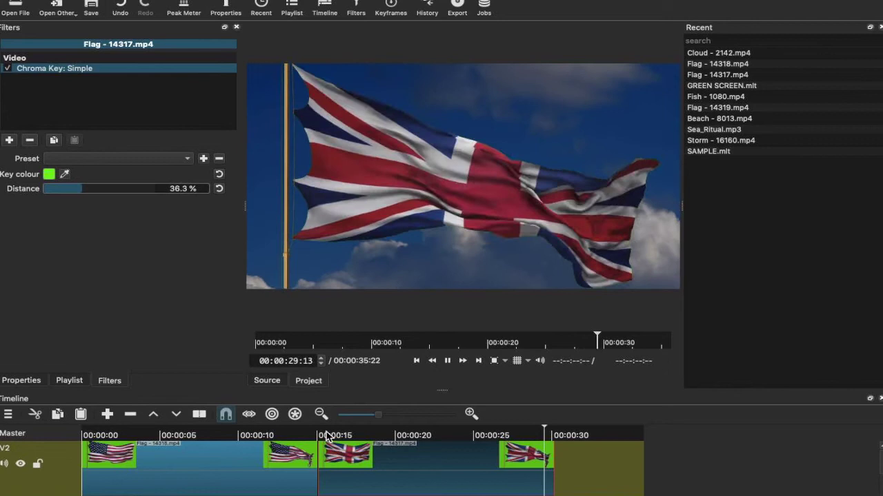
{"action": "key", "text": "space"}
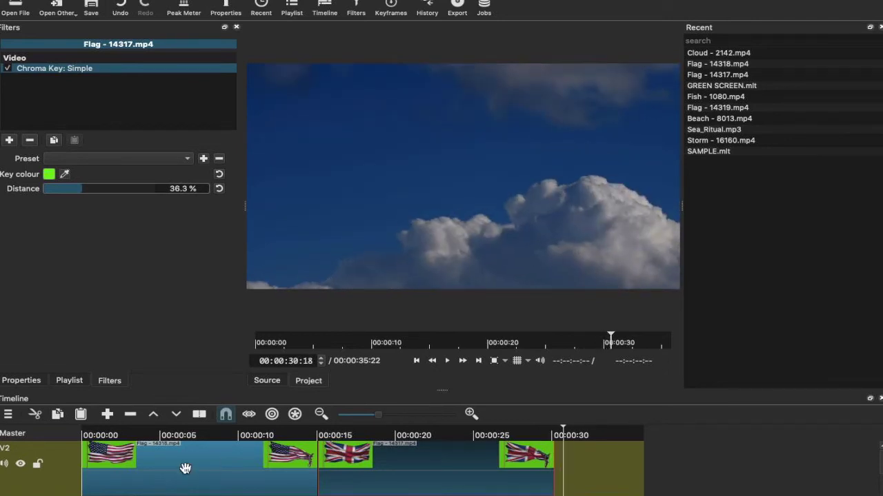
Step: Select the US flag clip Flag - 14318.mp4 and add a Chroma Key: Advanced filter
{"action": "left_click", "coordinate": [153, 438]}
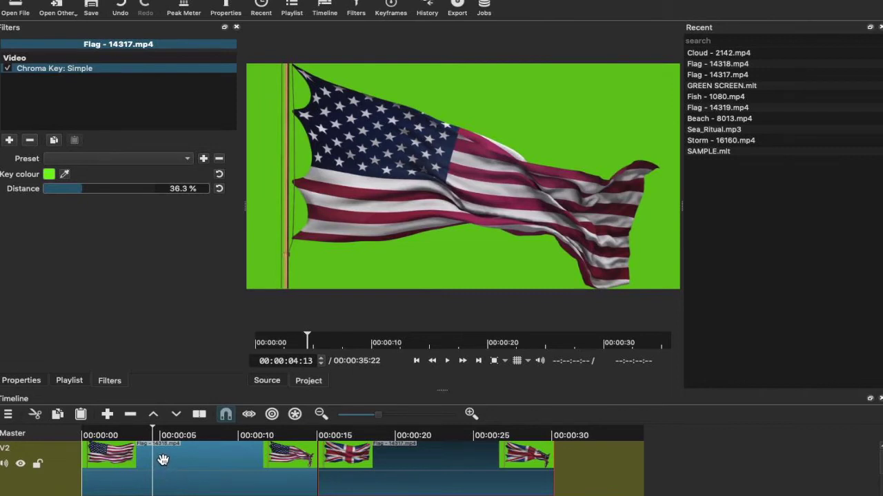
{"action": "left_click", "coordinate": [203, 466]}
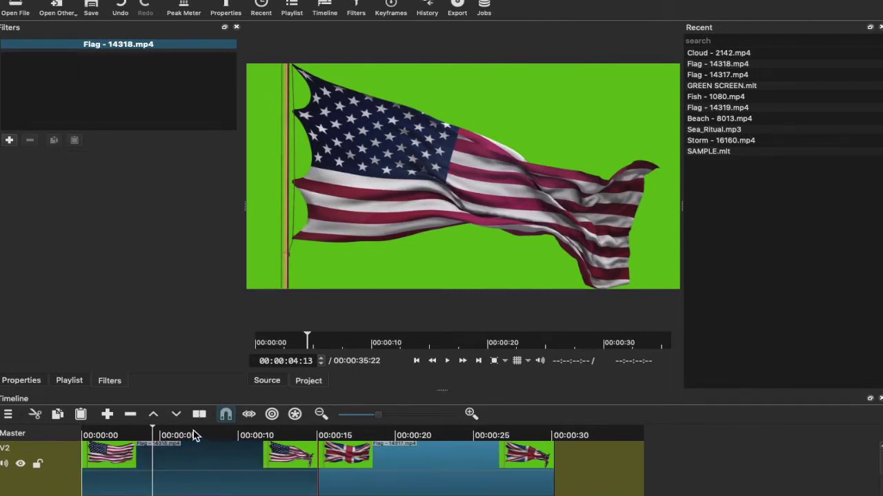
{"action": "mouse_move", "coordinate": [353, 5]}
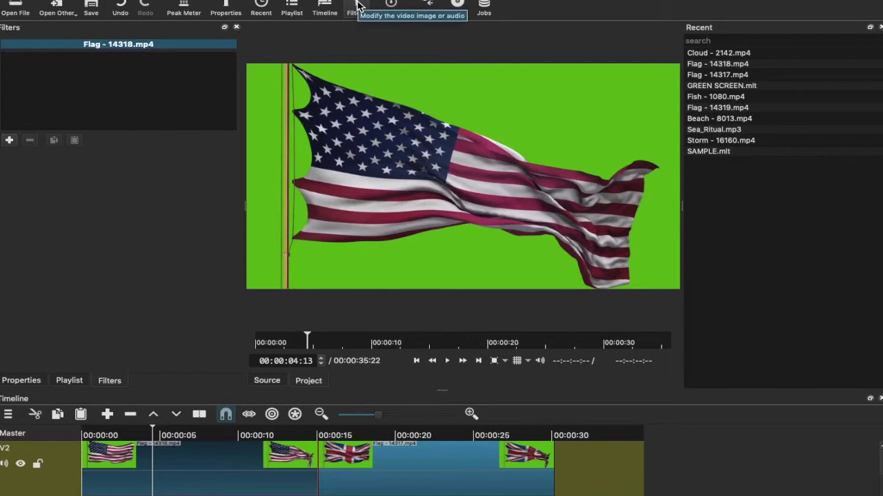
{"action": "left_click", "coordinate": [9, 140]}
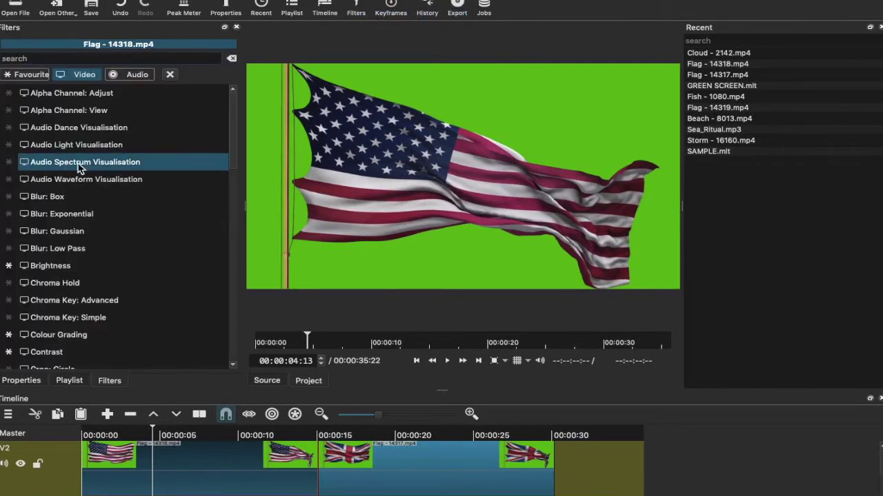
{"action": "left_click", "coordinate": [98, 301]}
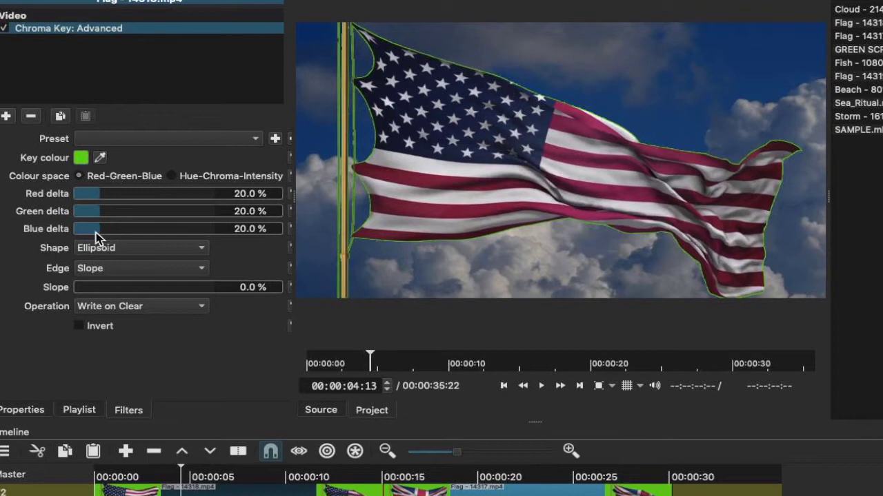
Step: Lower red and green deltas to 19.0 % and 21.3 %, then sample the green key colour
{"action": "left_click", "coordinate": [114, 193]}
{"action": "left_click", "coordinate": [113, 211]}
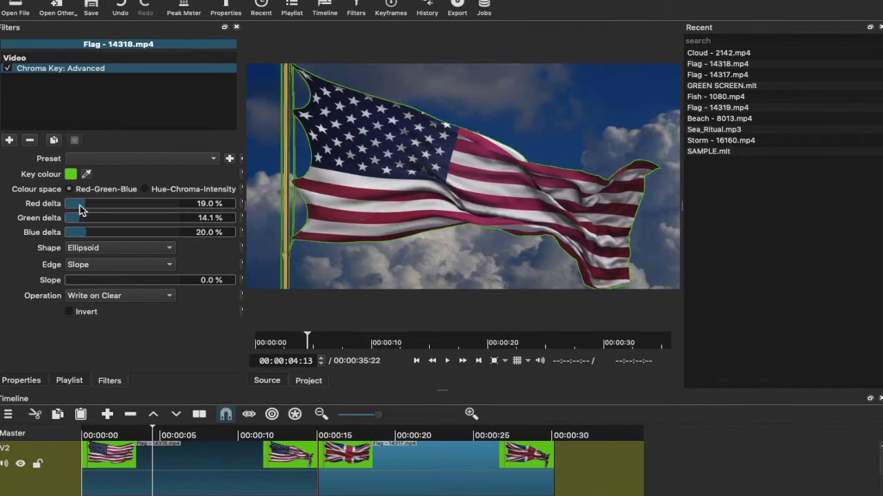
{"action": "scroll", "coordinate": [78, 223], "scroll_direction": "up", "scroll_amount": 5}
{"action": "scroll", "coordinate": [78, 222], "scroll_direction": "up", "scroll_amount": 10}
{"action": "left_click", "coordinate": [86, 174]}
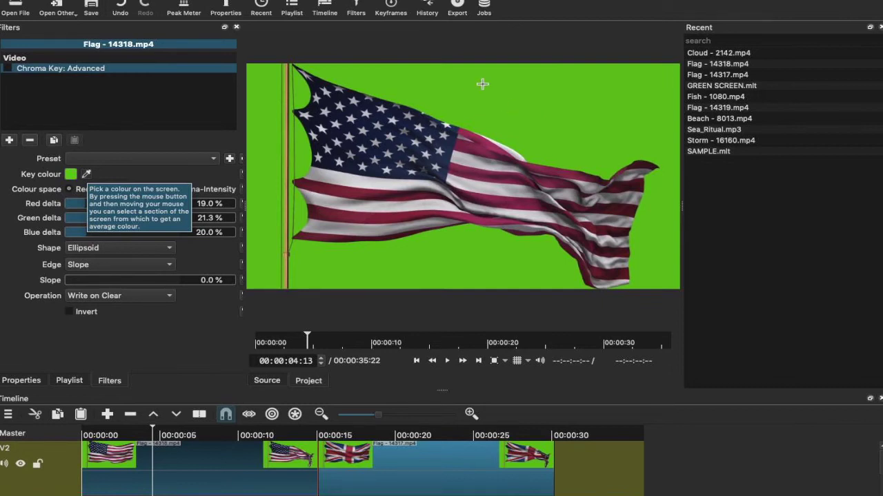
{"action": "left_click", "coordinate": [526, 103]}
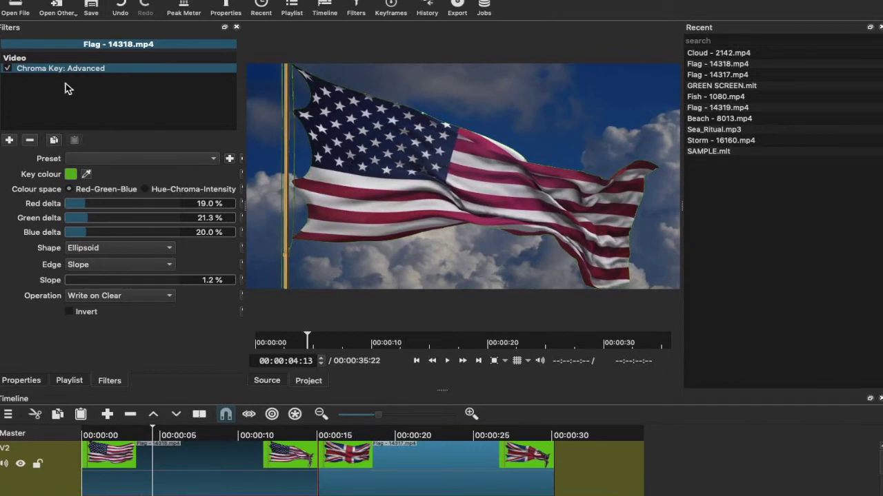
Step: Delete Chroma Key: Advanced from Flag - 14318.mp4's filter list
{"action": "left_click", "coordinate": [32, 142]}
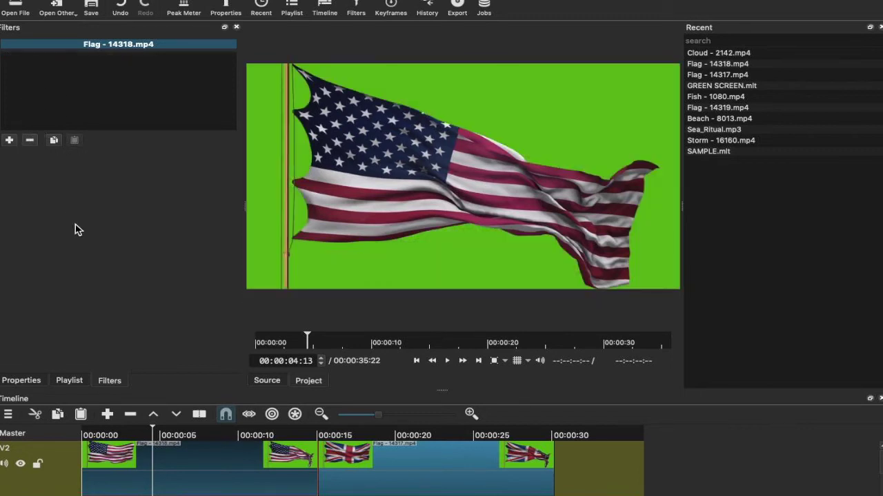